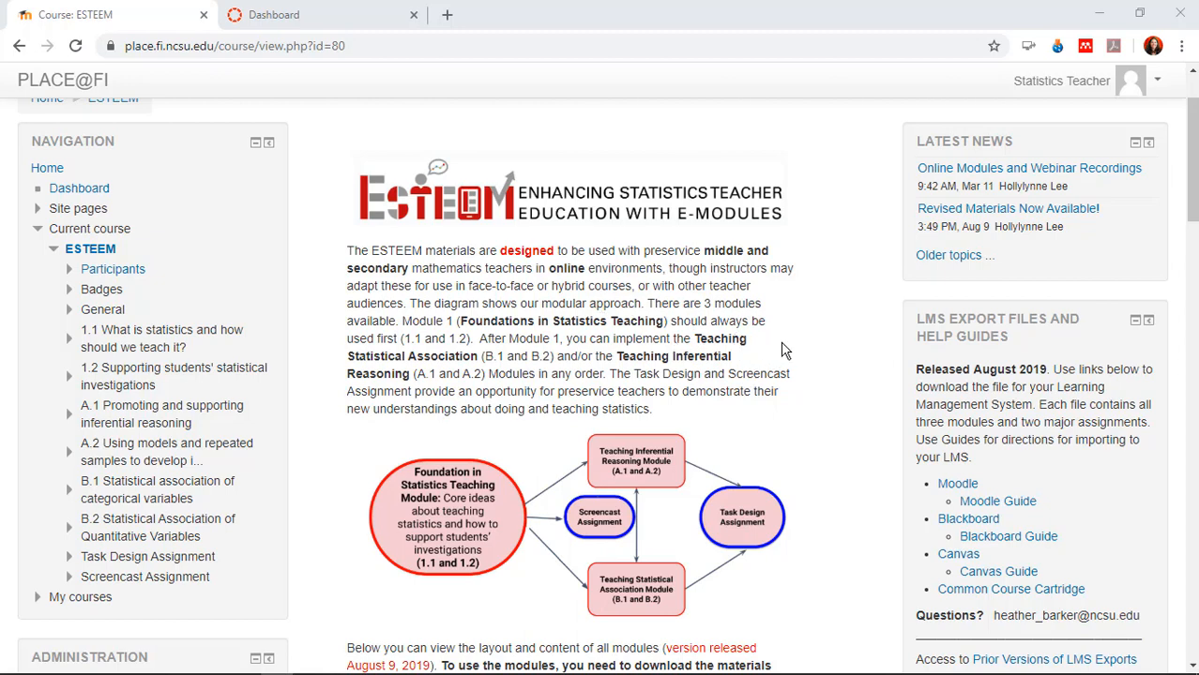
Step: Download the Canvas export file from the LMS export files on the ESTEEM course page
{"action": "scroll", "coordinate": [892, 394], "scroll_direction": "down", "scroll_amount": 1}
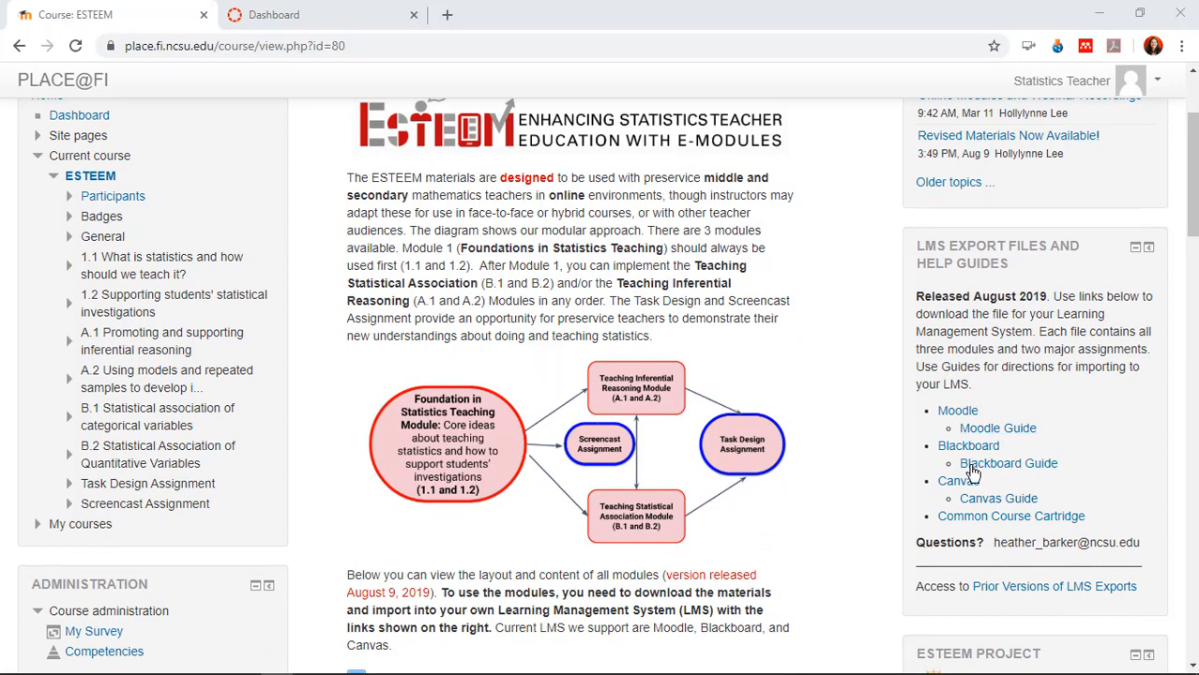
{"action": "left_click", "coordinate": [958, 481]}
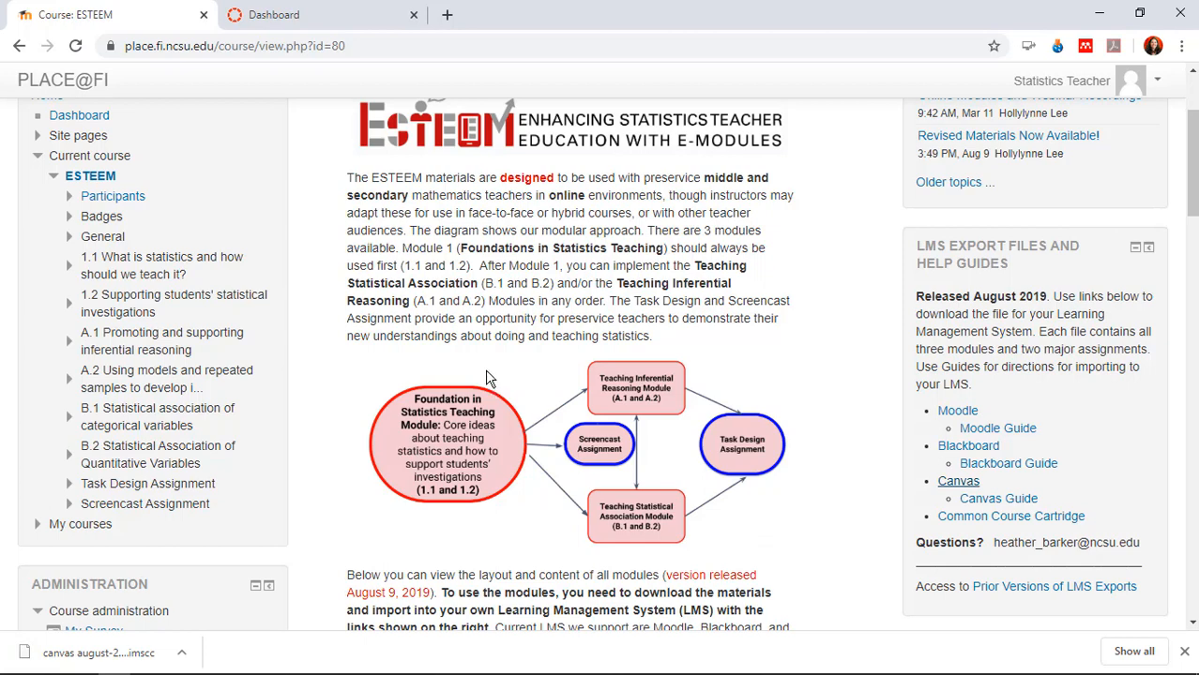
{"action": "left_click", "coordinate": [118, 654]}
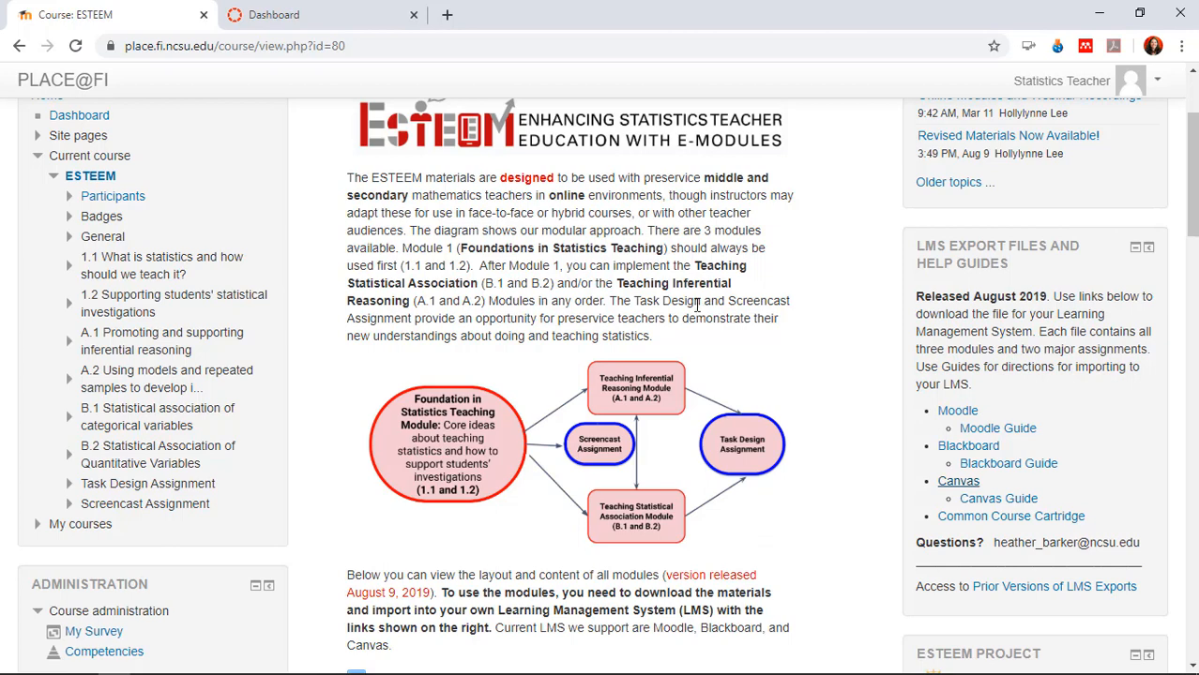
Step: Switch to Canvas and open the Teaching Statistics for Mathematics Teachers course from the dashboard
{"action": "left_click", "coordinate": [312, 17]}
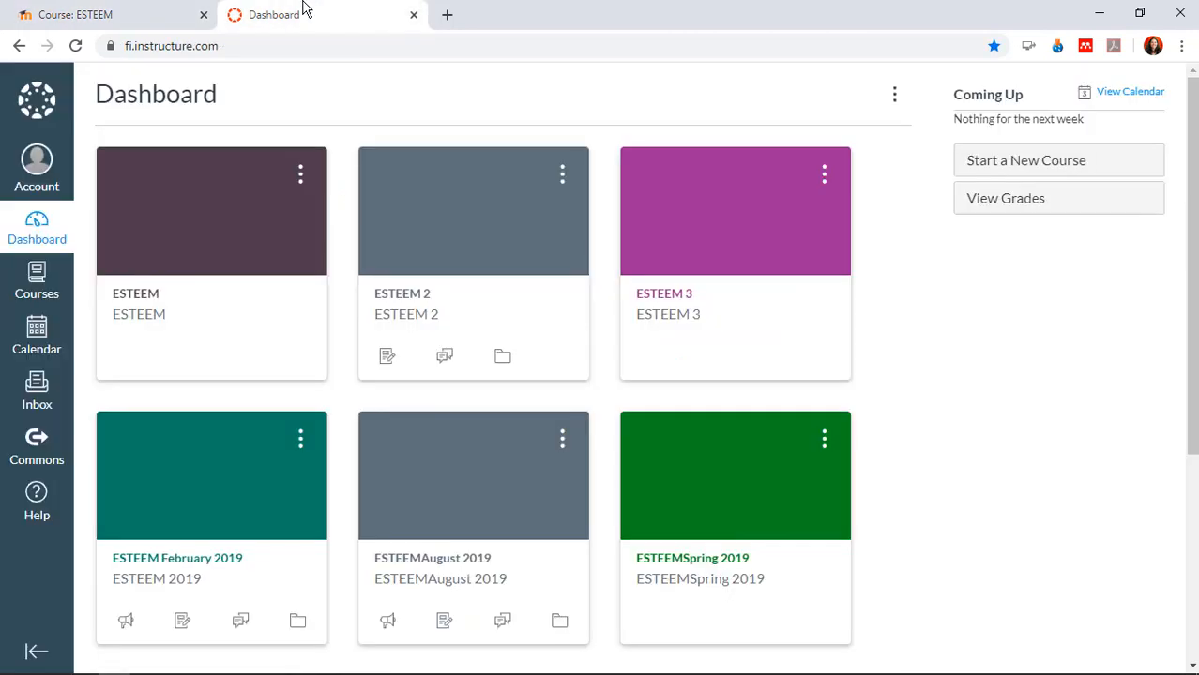
{"action": "scroll", "coordinate": [238, 394], "scroll_direction": "down", "scroll_amount": 2}
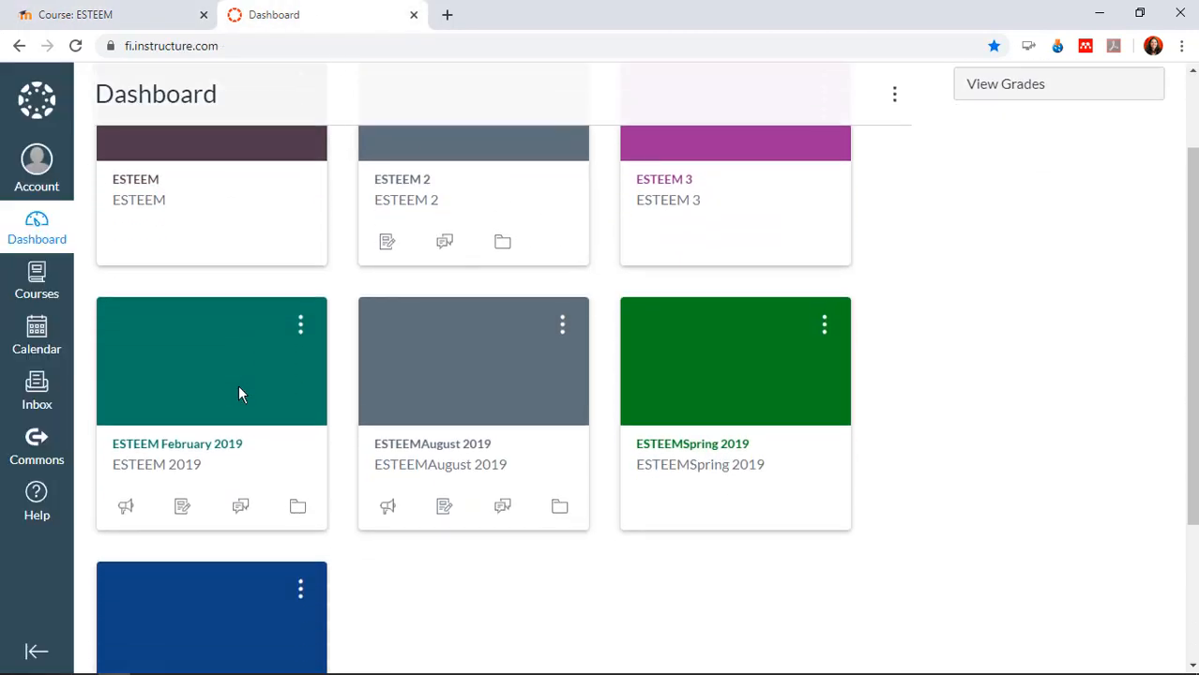
{"action": "scroll", "coordinate": [238, 394], "scroll_direction": "down", "scroll_amount": 3}
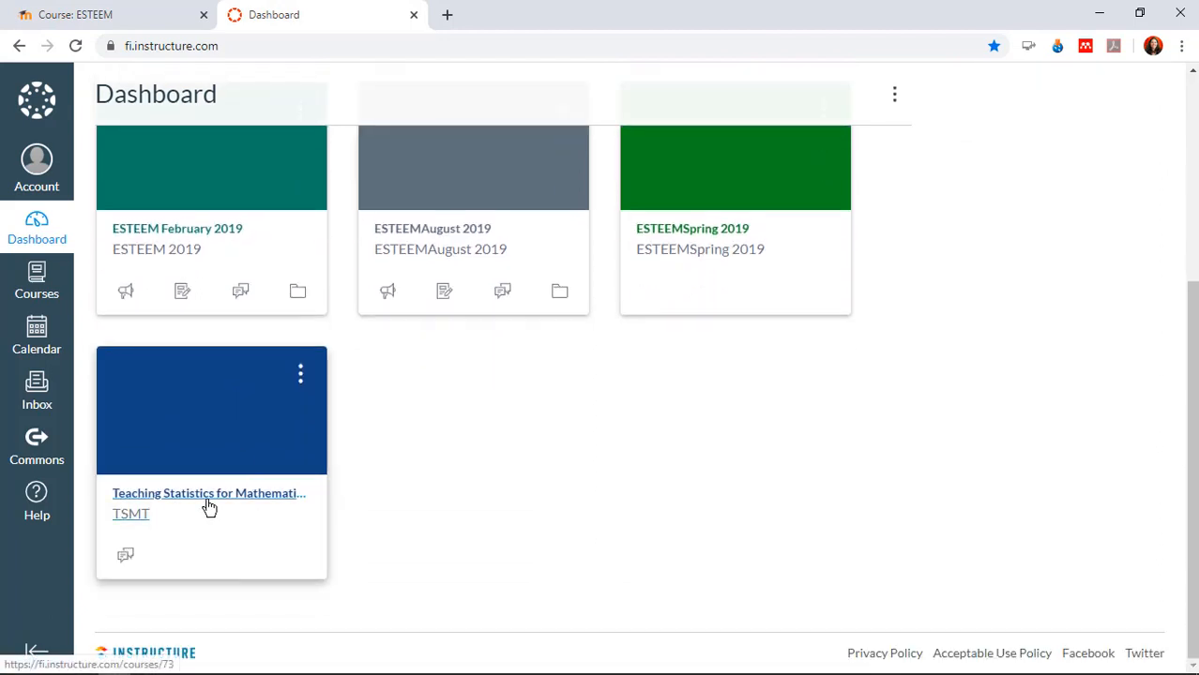
{"action": "left_click", "coordinate": [209, 506]}
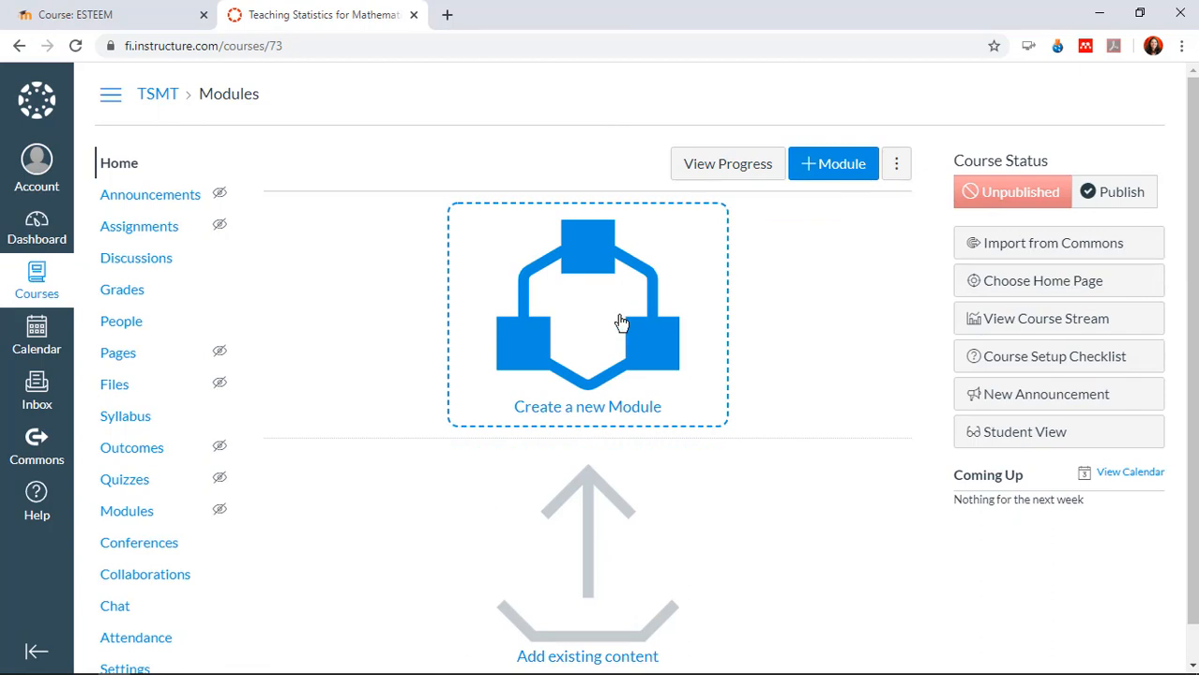
Step: Start adding existing content to the course, with Canvas Course Export Package as the content type
{"action": "left_click", "coordinate": [594, 568]}
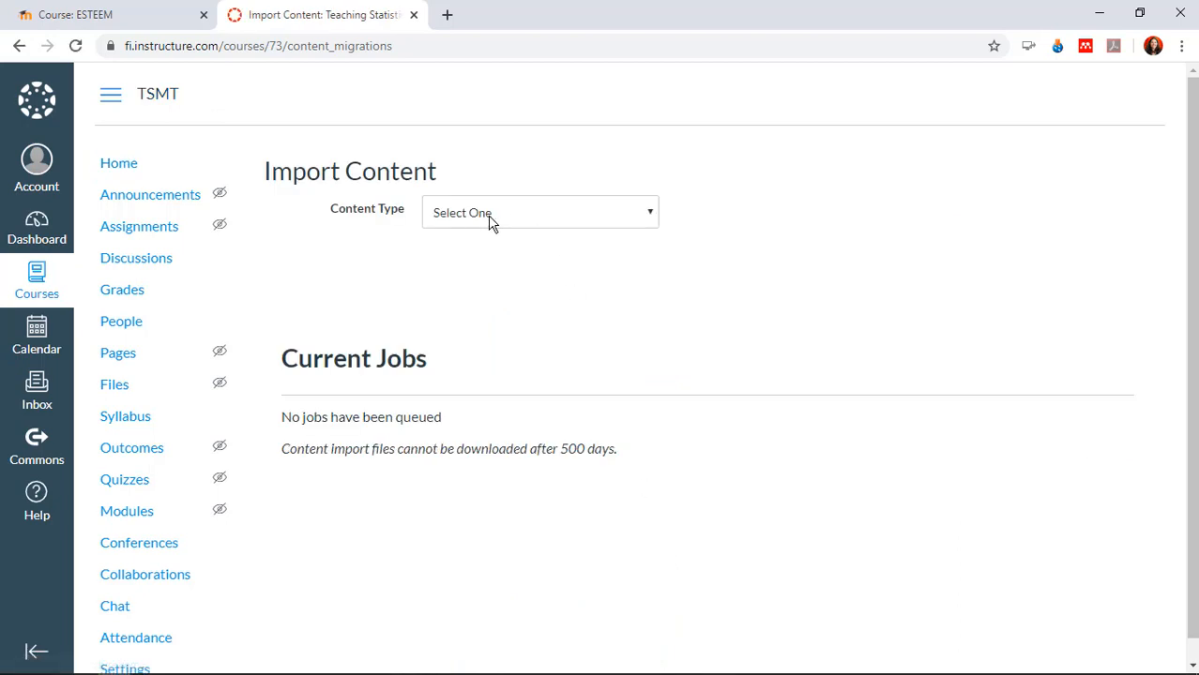
{"action": "left_click", "coordinate": [489, 217]}
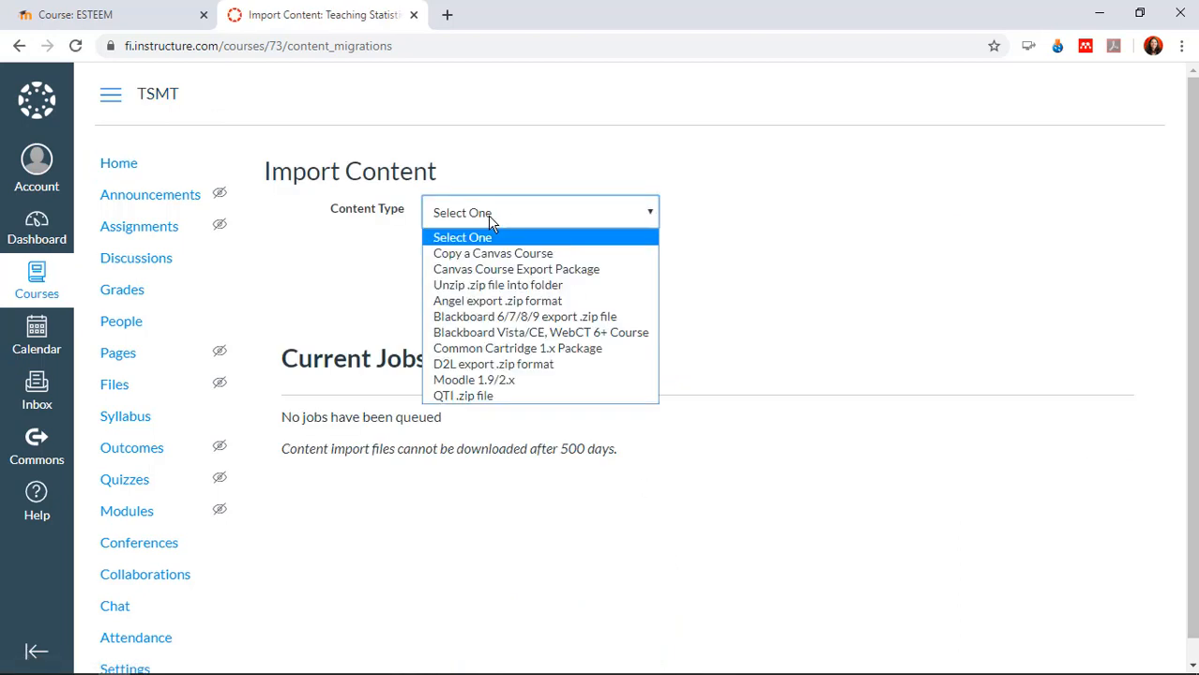
{"action": "left_click", "coordinate": [624, 271]}
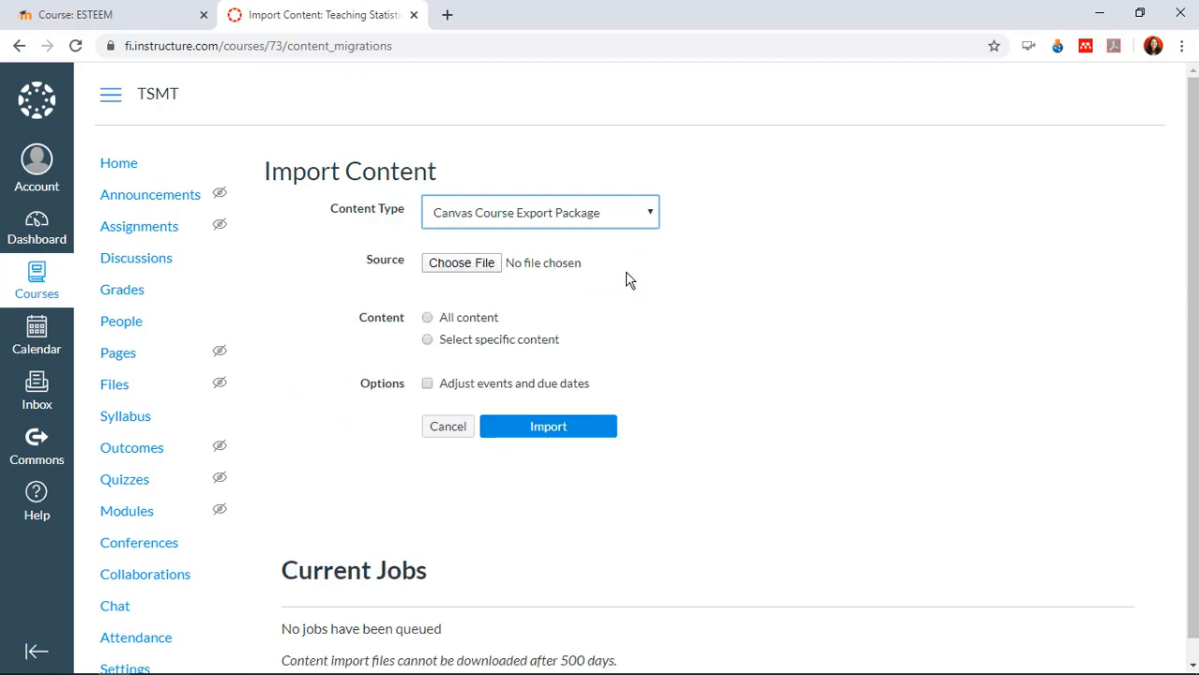
Step: Find "canvas august-2019-export (5).imscc" in Downloads by searching for imscc, choose it as the source, and import all content
{"action": "left_click", "coordinate": [459, 265]}
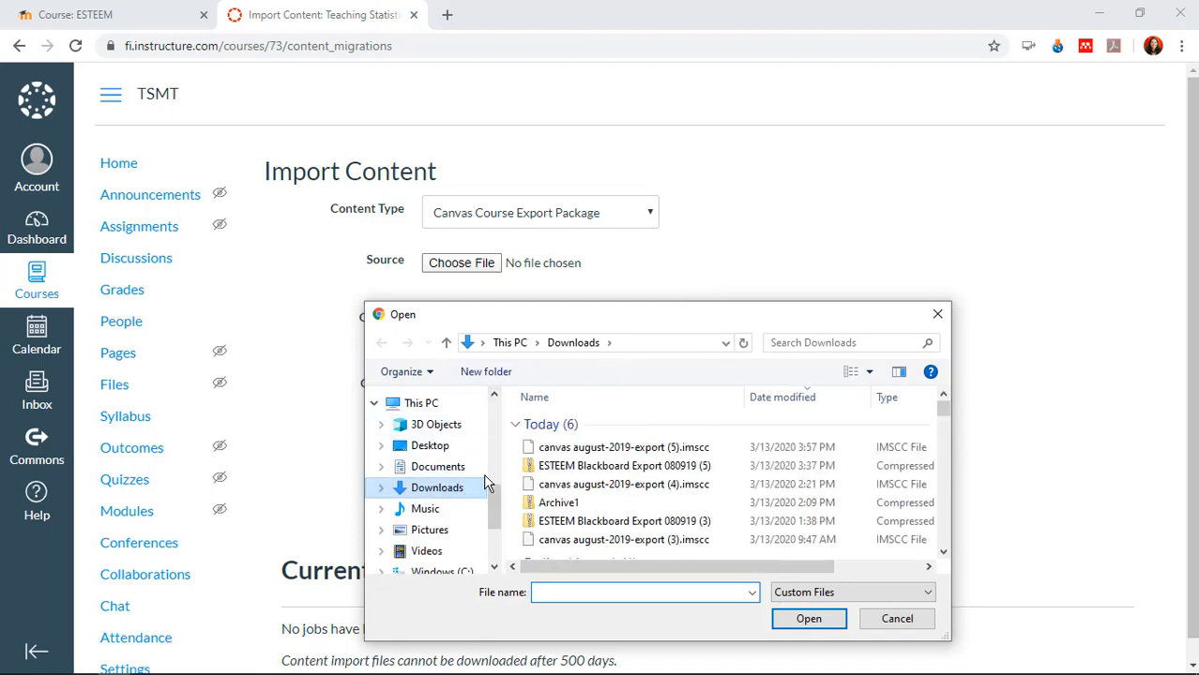
{"action": "left_click", "coordinate": [654, 454]}
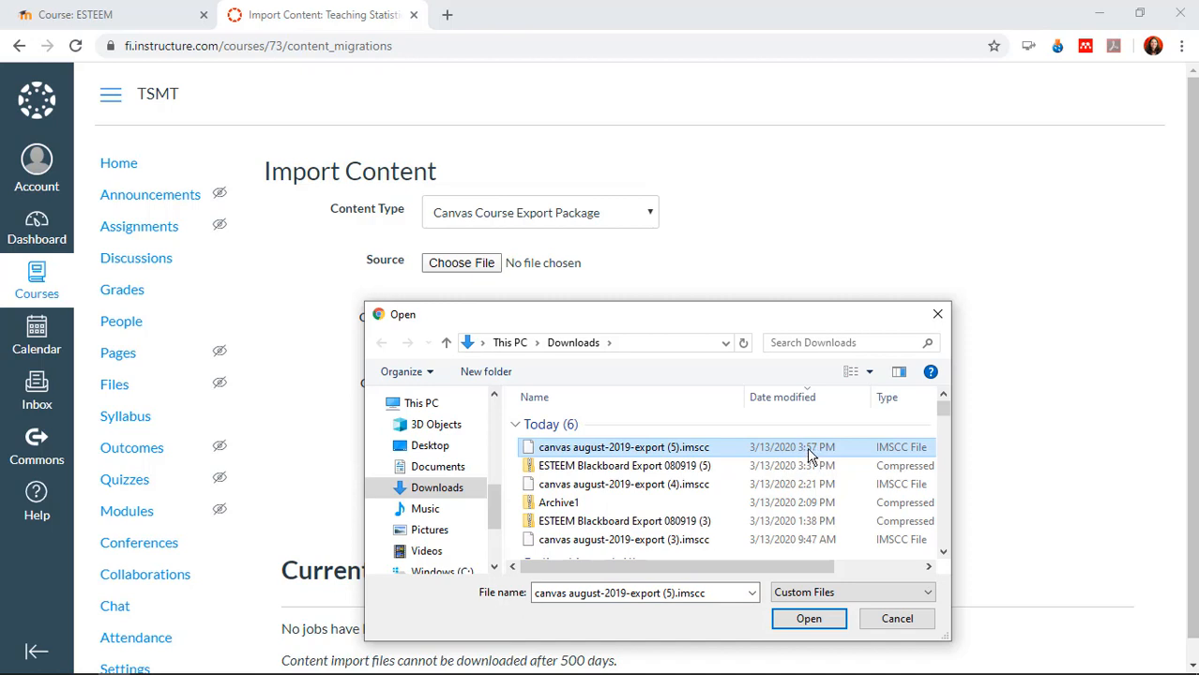
{"action": "left_click", "coordinate": [845, 342]}
{"action": "type", "text": "imscc"}
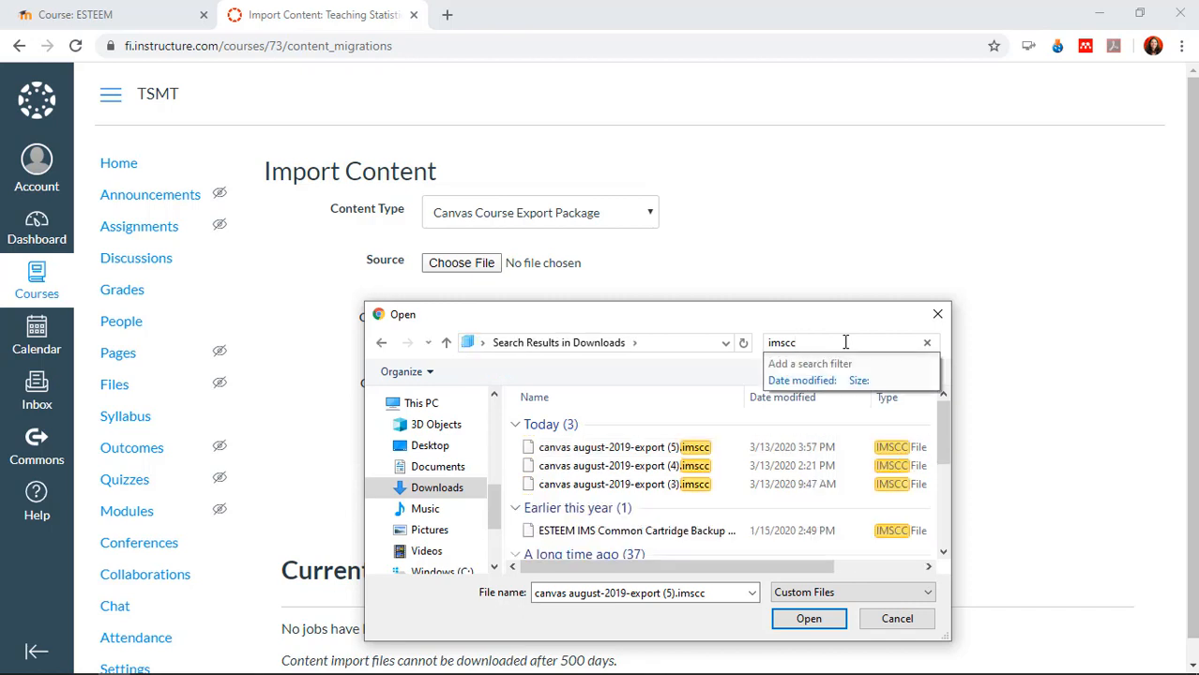
{"action": "left_click", "coordinate": [586, 453]}
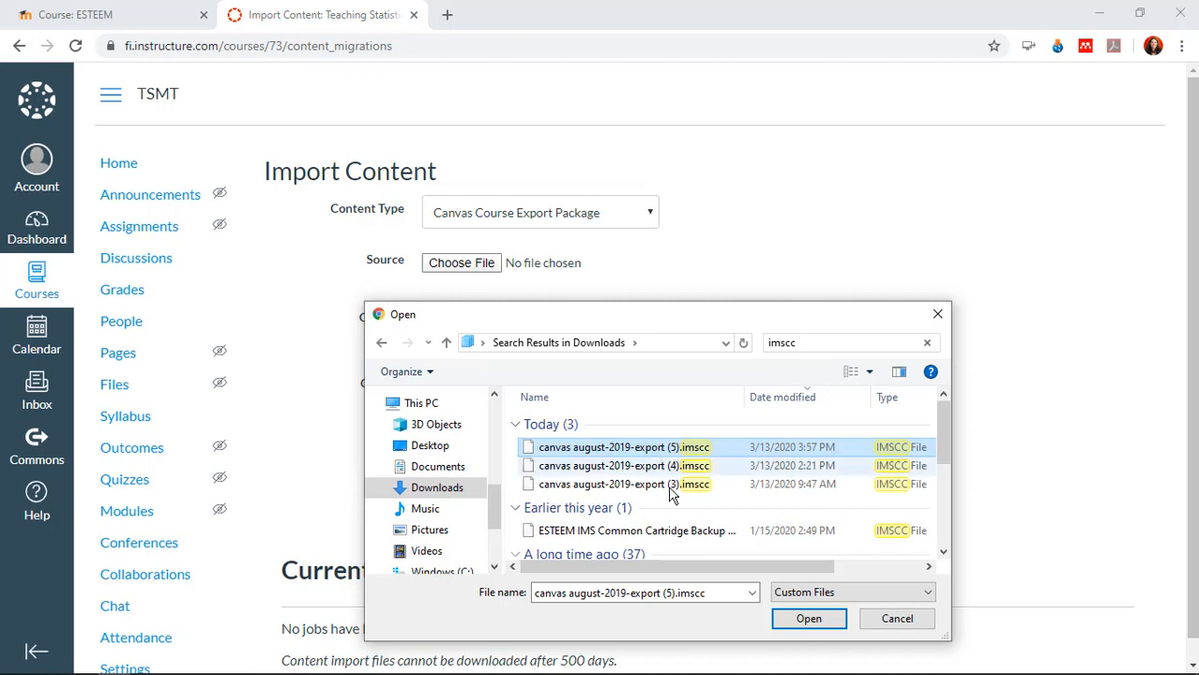
{"action": "left_click", "coordinate": [809, 621]}
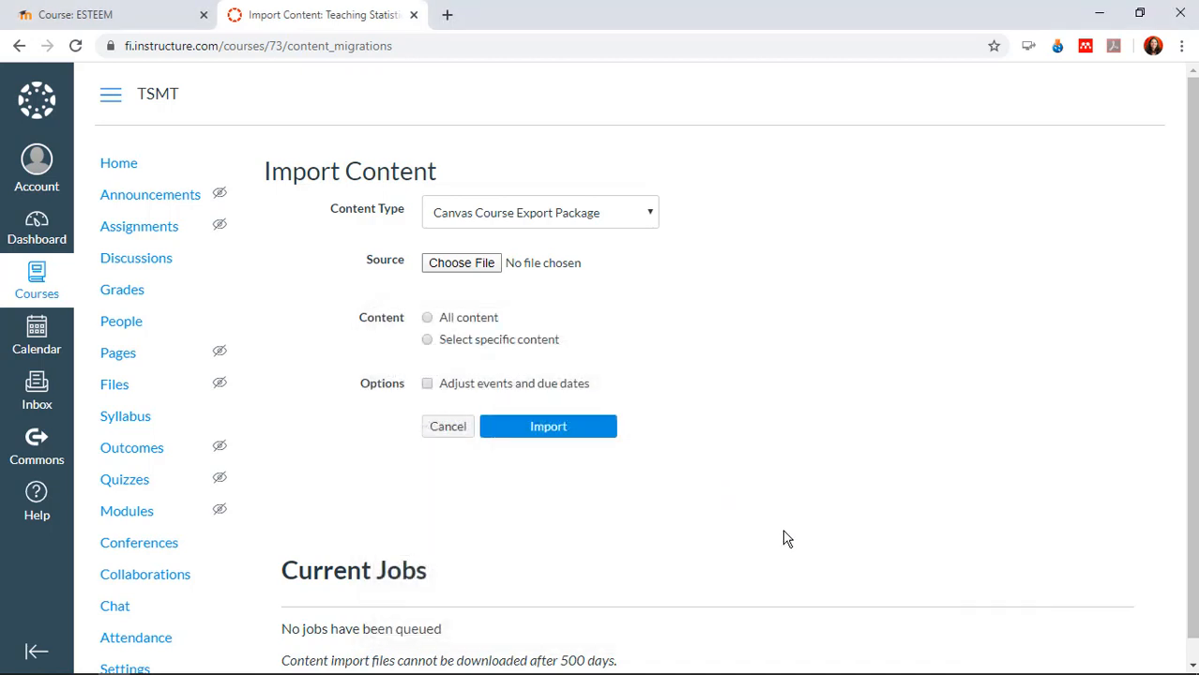
{"action": "left_click", "coordinate": [445, 315]}
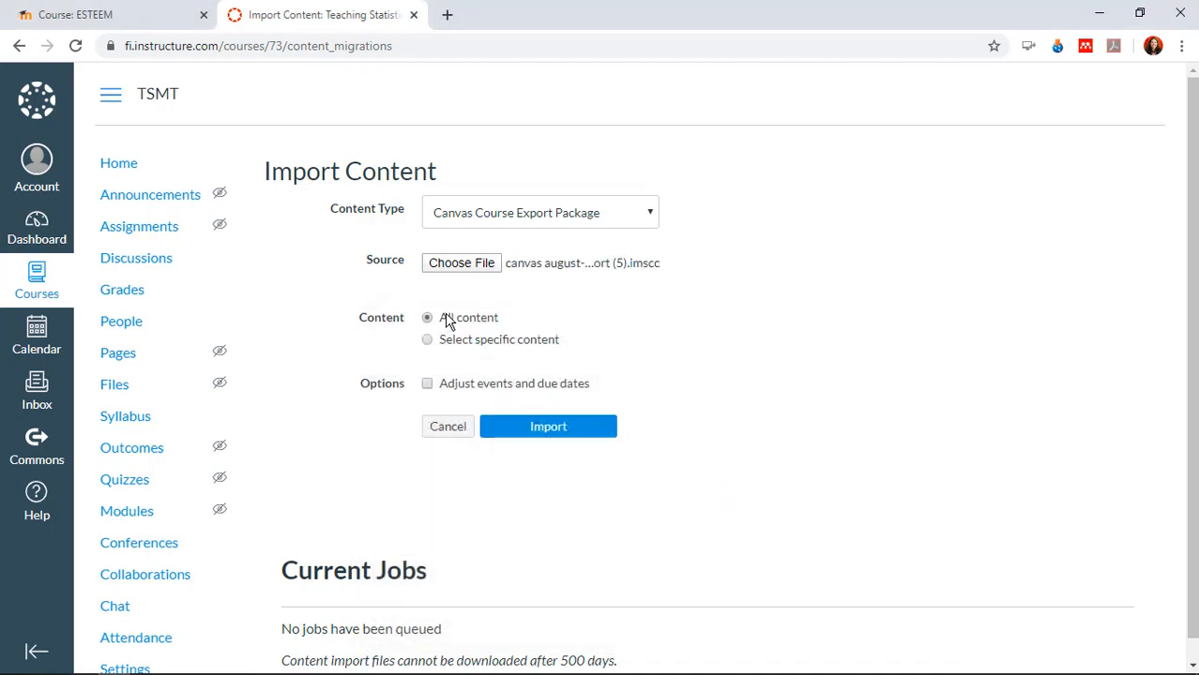
{"action": "left_click", "coordinate": [535, 429]}
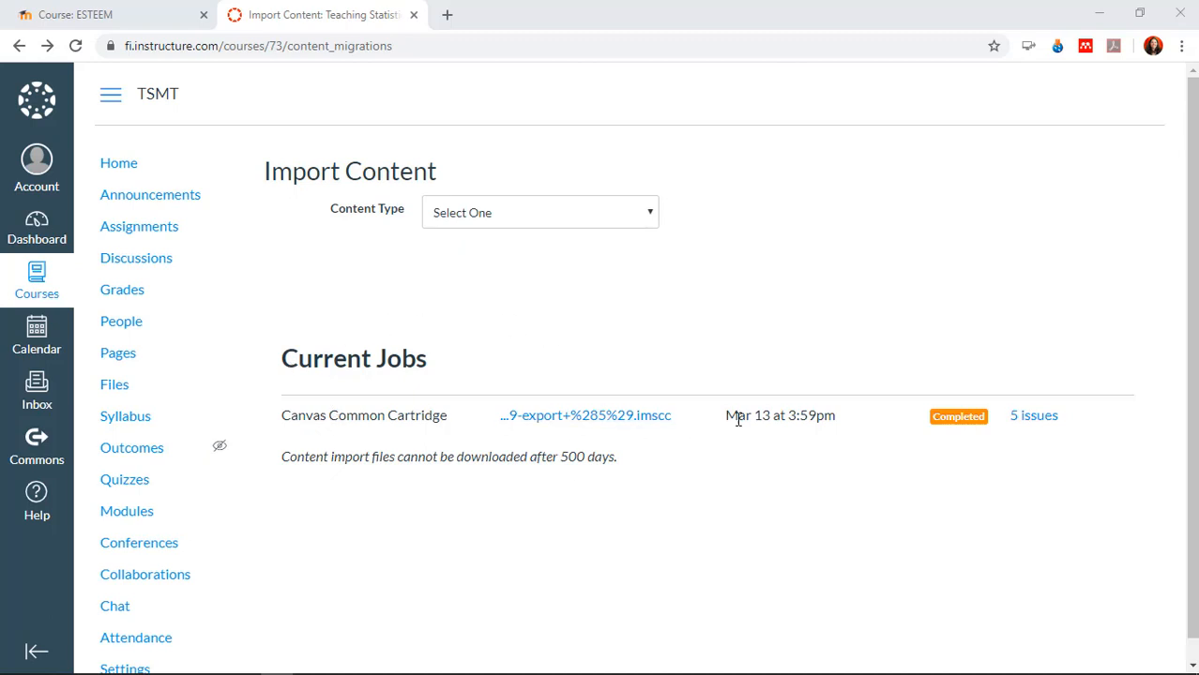
Step: Review the issues of the import job, collapse them, and reopen the Teaching Statistics for Mathematics Teachers course
{"action": "left_click", "coordinate": [1032, 417]}
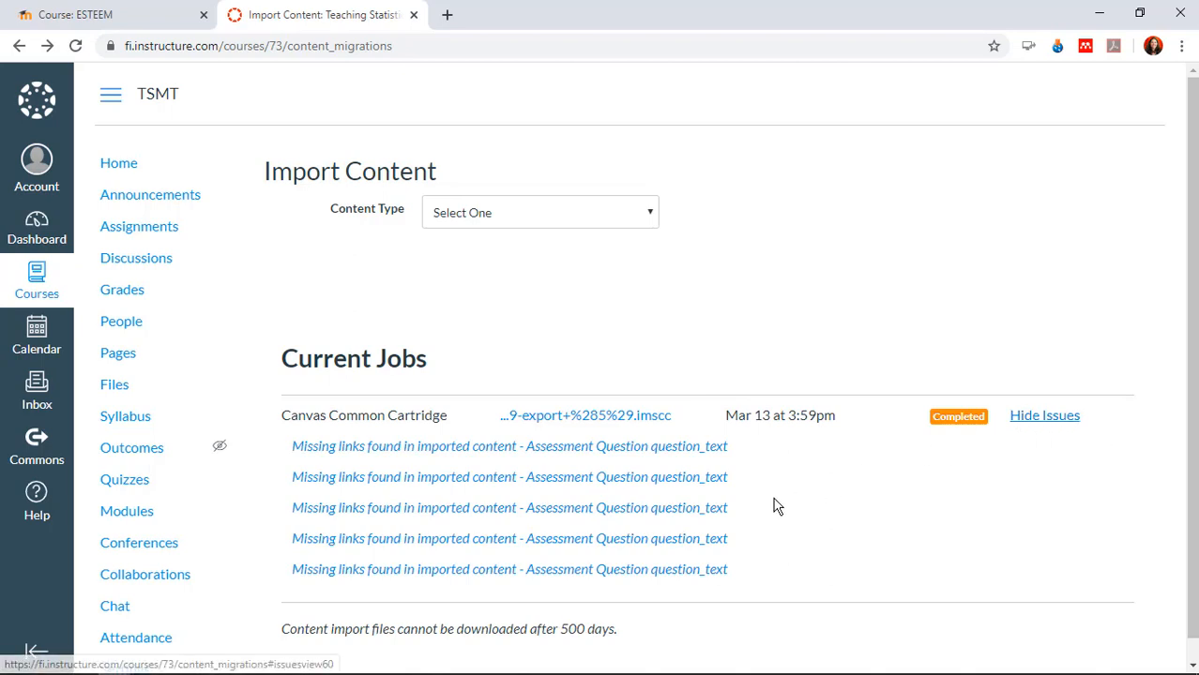
{"action": "left_click", "coordinate": [1053, 418]}
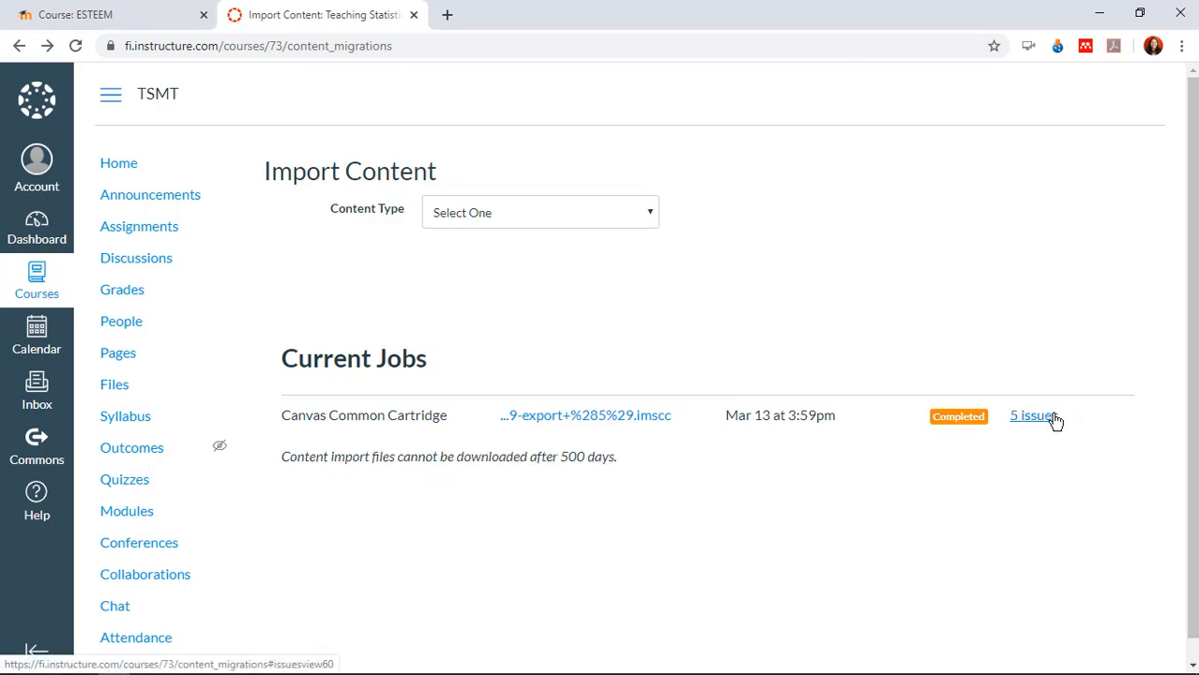
{"action": "left_click", "coordinate": [47, 279]}
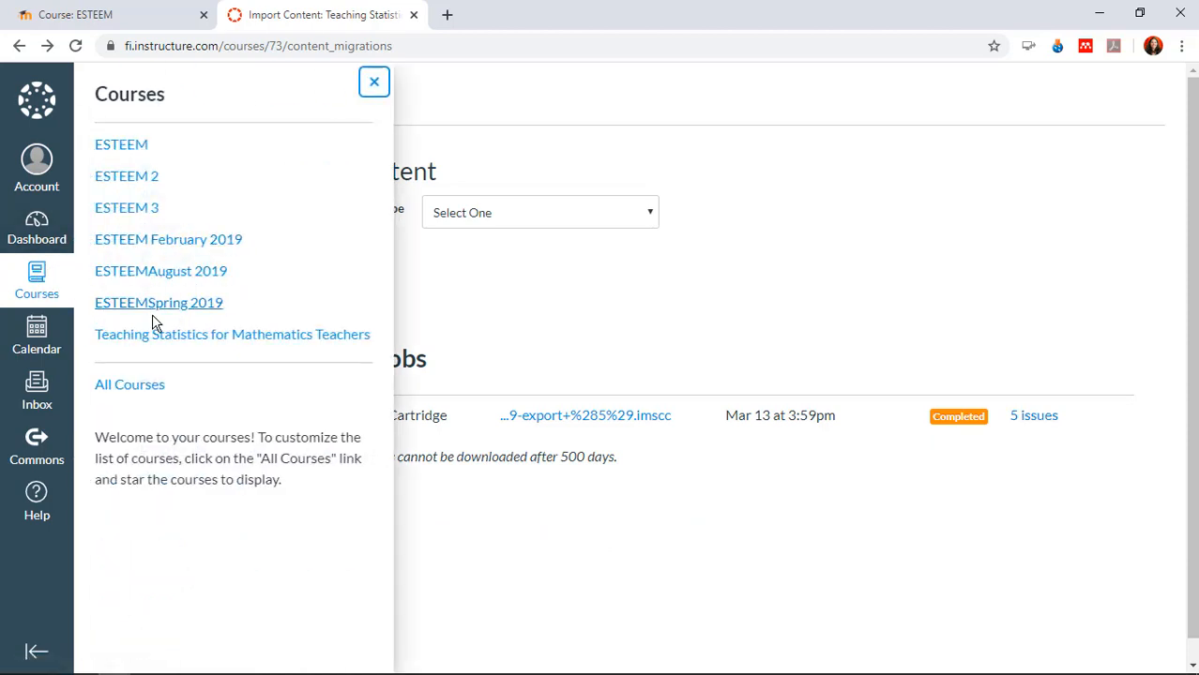
{"action": "left_click", "coordinate": [142, 336]}
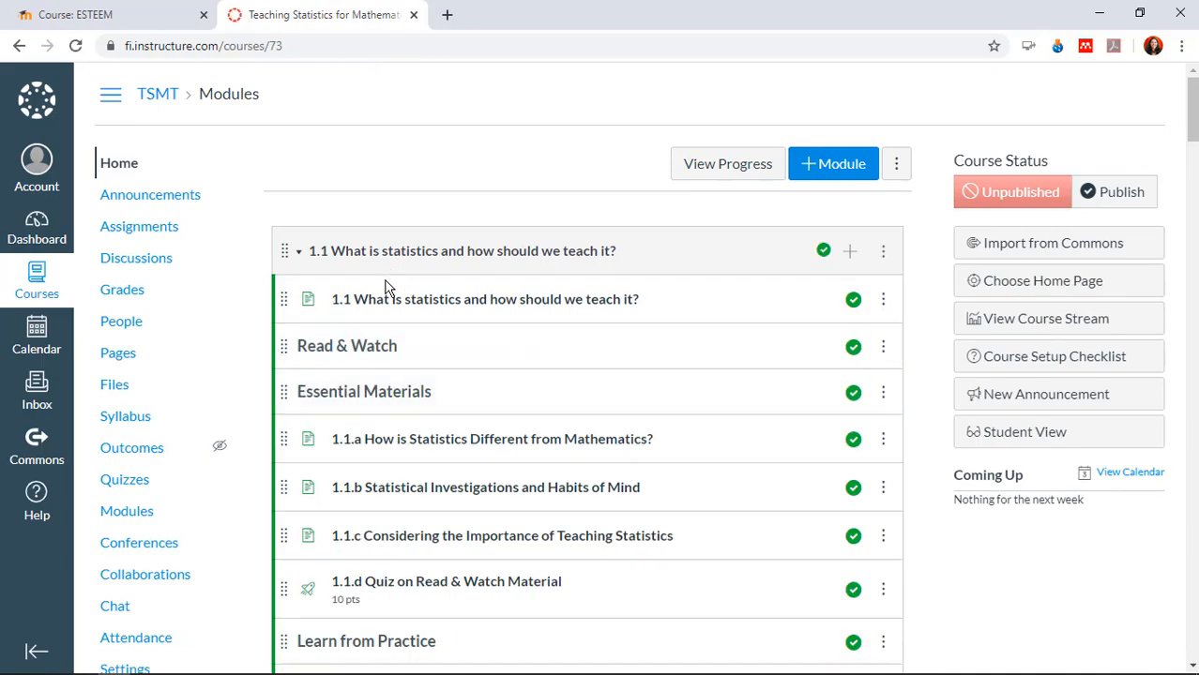
Step: Compare section 1.1 on the ESTEEM course page with the modules imported into the Canvas course
{"action": "left_click", "coordinate": [107, 14]}
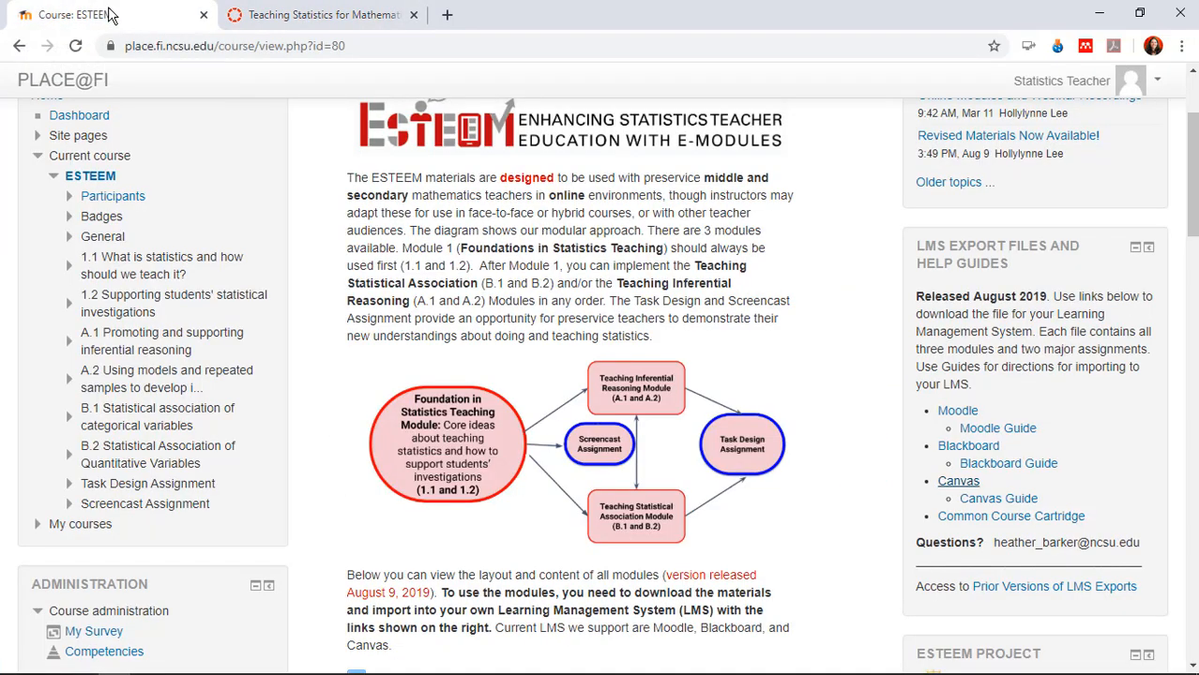
{"action": "scroll", "coordinate": [601, 387], "scroll_direction": "up", "scroll_amount": 2}
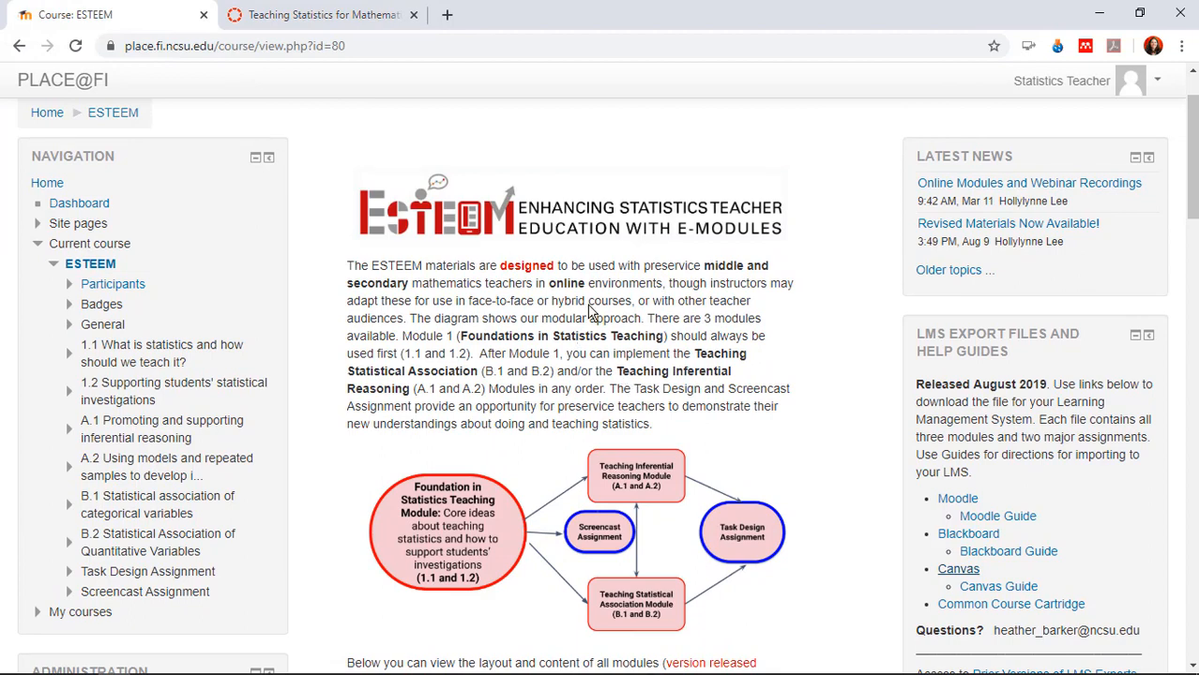
{"action": "left_click", "coordinate": [314, 15]}
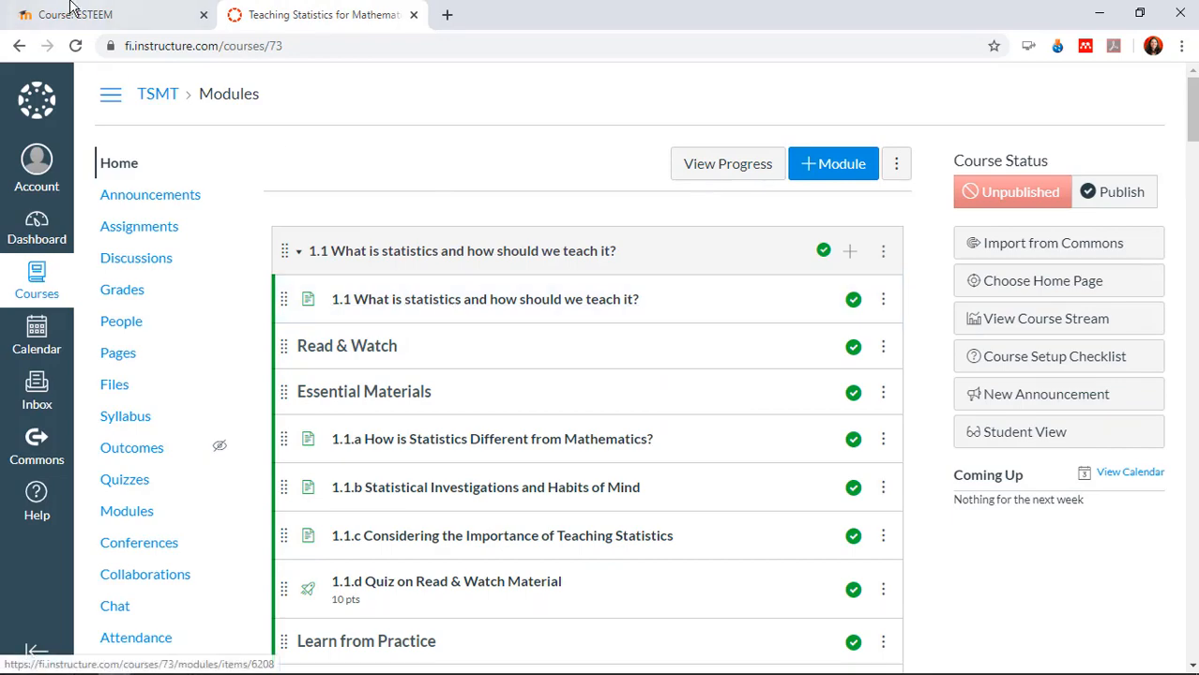
{"action": "left_click", "coordinate": [43, 14]}
{"action": "scroll", "coordinate": [490, 336], "scroll_direction": "down", "scroll_amount": 8}
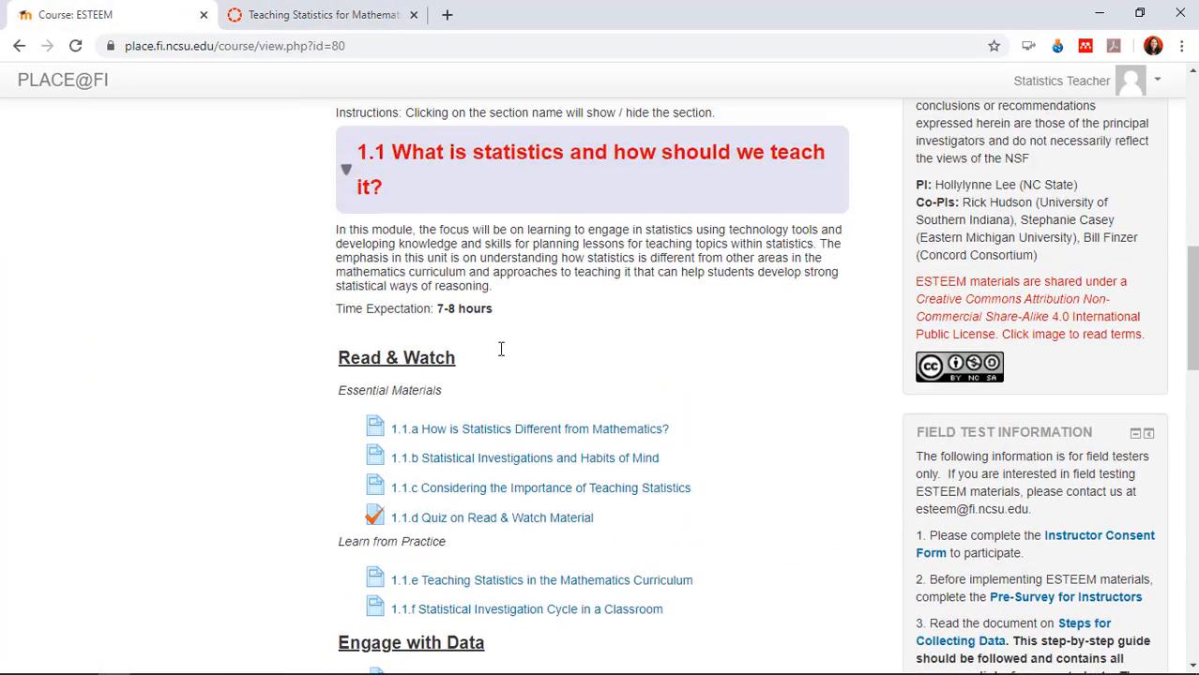
{"action": "left_click", "coordinate": [348, 13]}
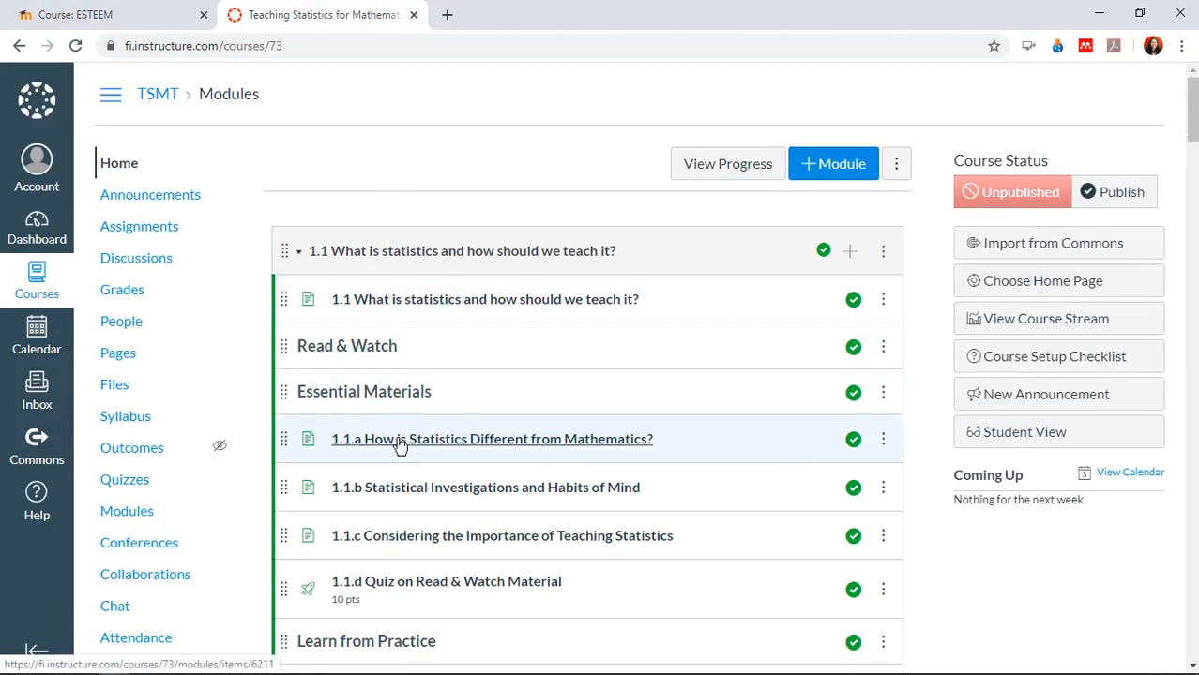
Step: Look through the items of module 1.1 in Canvas, including the reorder handle of the 1.1.d quiz
{"action": "scroll", "coordinate": [428, 457], "scroll_direction": "down", "scroll_amount": 3}
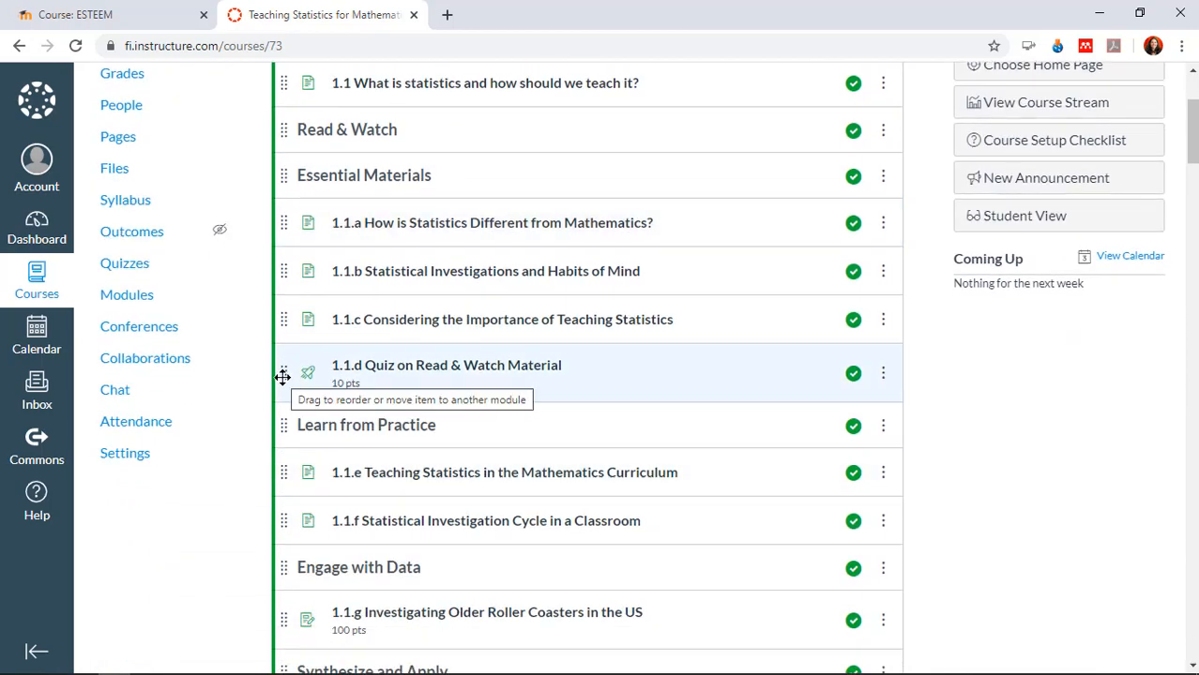
{"action": "mouse_move", "coordinate": [283, 376]}
{"action": "left_mouse_down"}
{"action": "mouse_move", "coordinate": [279, 332]}
{"action": "mouse_move", "coordinate": [287, 374]}
{"action": "left_mouse_up"}
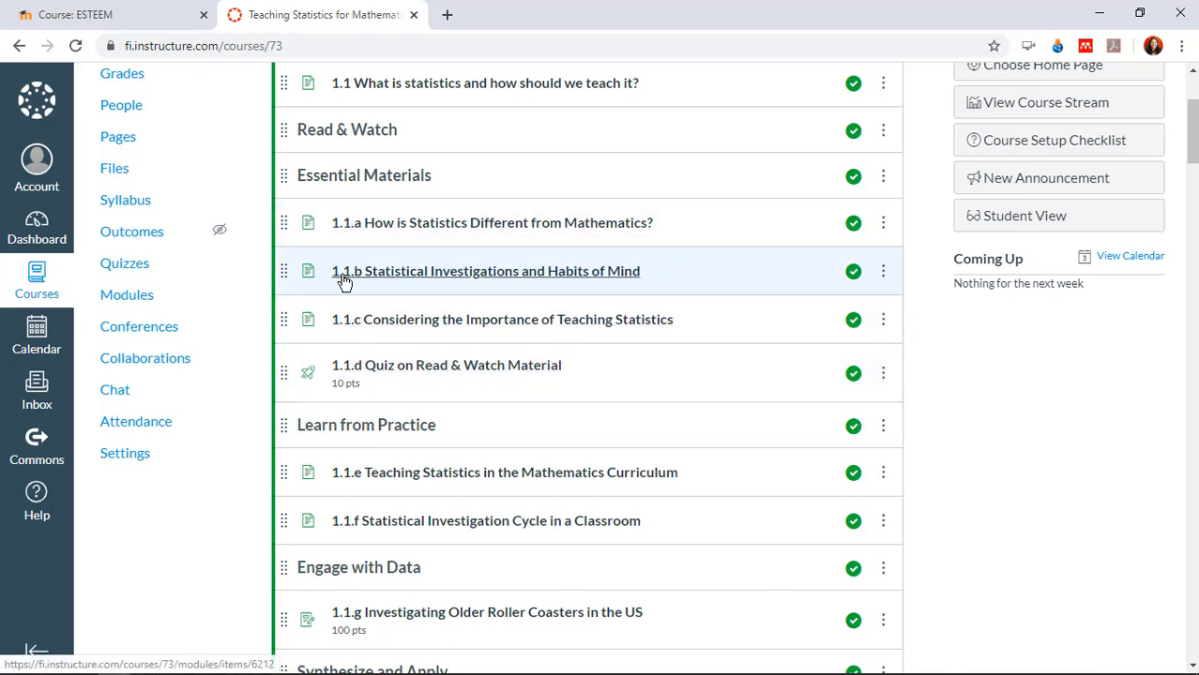
{"action": "scroll", "coordinate": [385, 295], "scroll_direction": "down", "scroll_amount": 4}
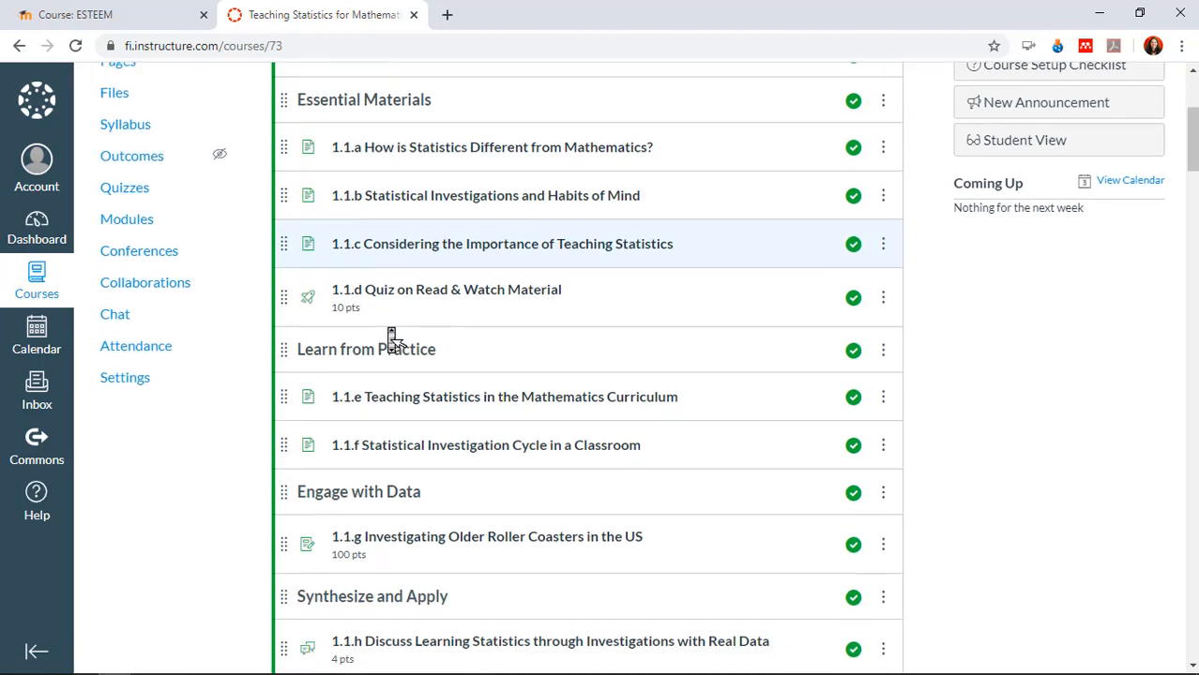
{"action": "scroll", "coordinate": [409, 392], "scroll_direction": "up", "scroll_amount": 3}
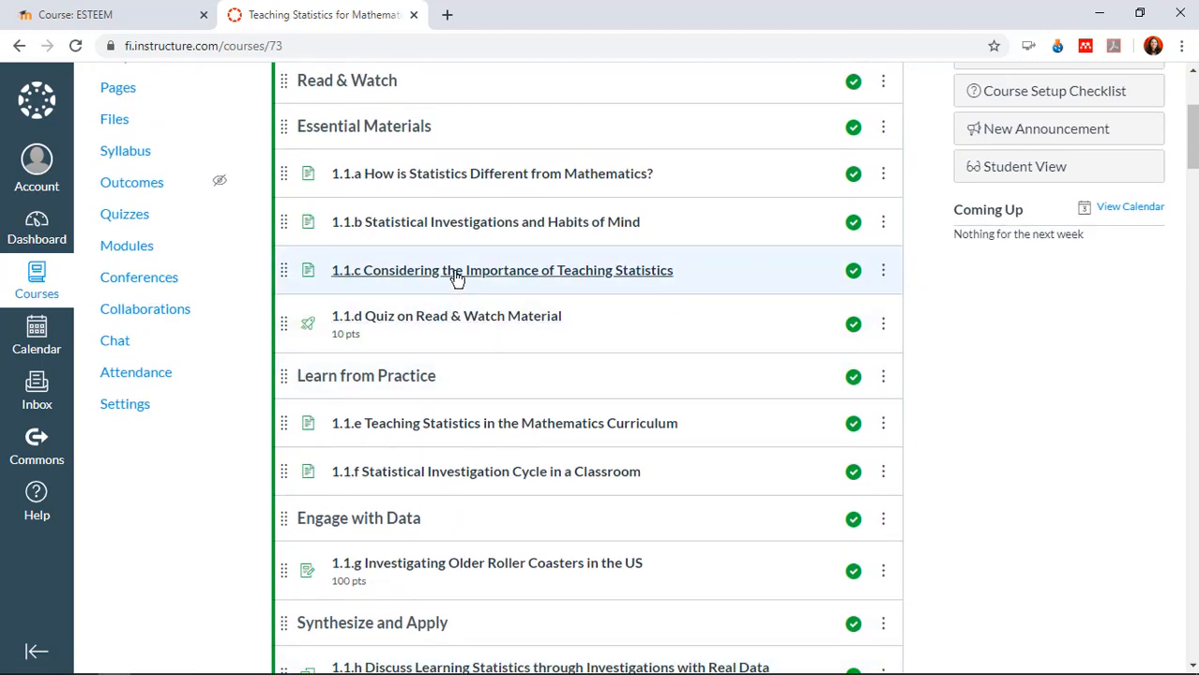
Step: Open the page "1.1.c Considering the Importance of Teaching Statistics" and check its imported text, video and links
{"action": "left_click", "coordinate": [459, 274]}
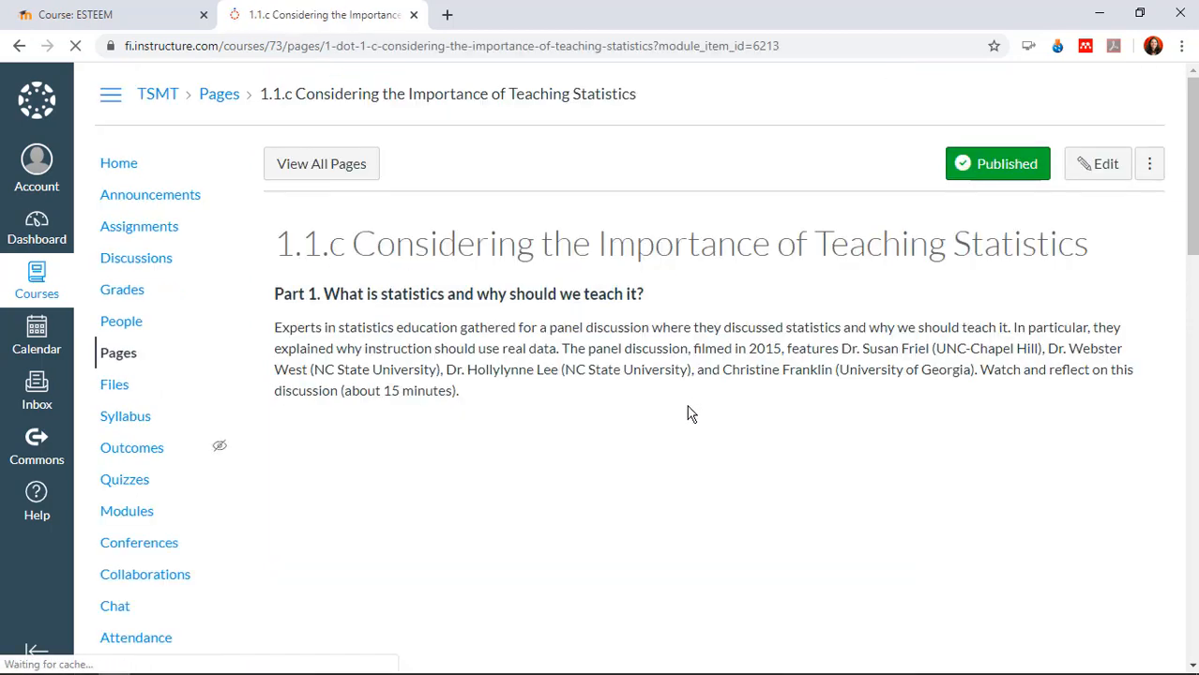
{"action": "scroll", "coordinate": [1049, 526], "scroll_direction": "down", "scroll_amount": 2}
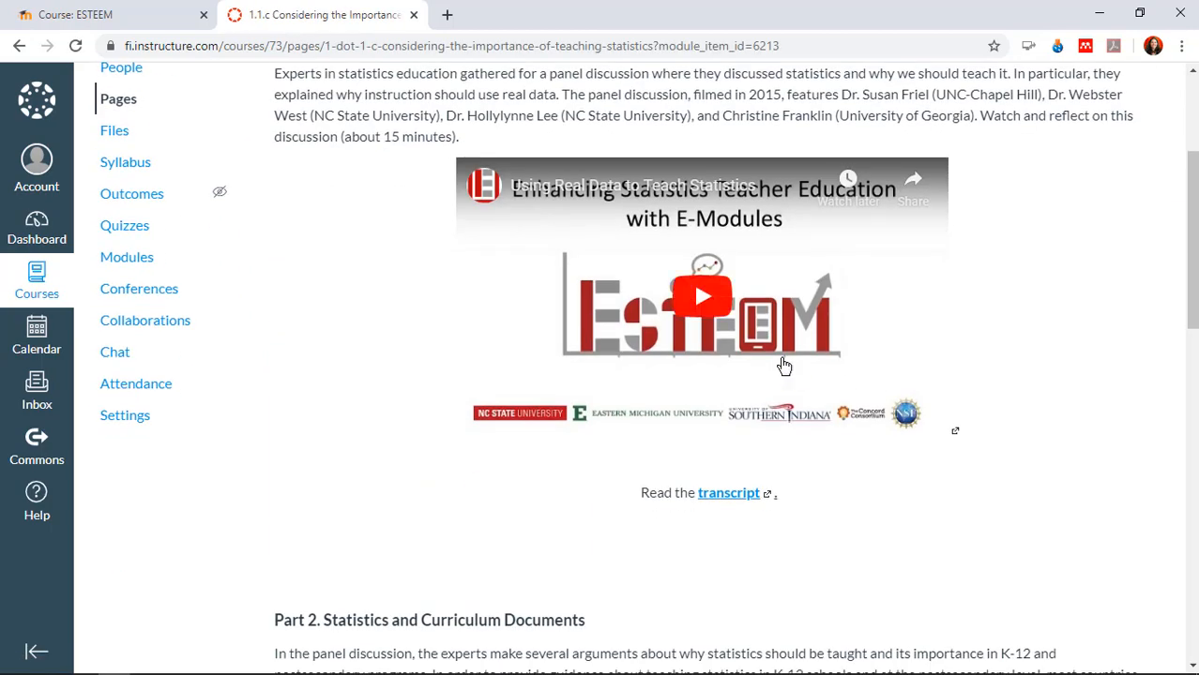
{"action": "scroll", "coordinate": [701, 305], "scroll_direction": "down", "scroll_amount": 2}
{"action": "scroll", "coordinate": [700, 309], "scroll_direction": "down", "scroll_amount": 5}
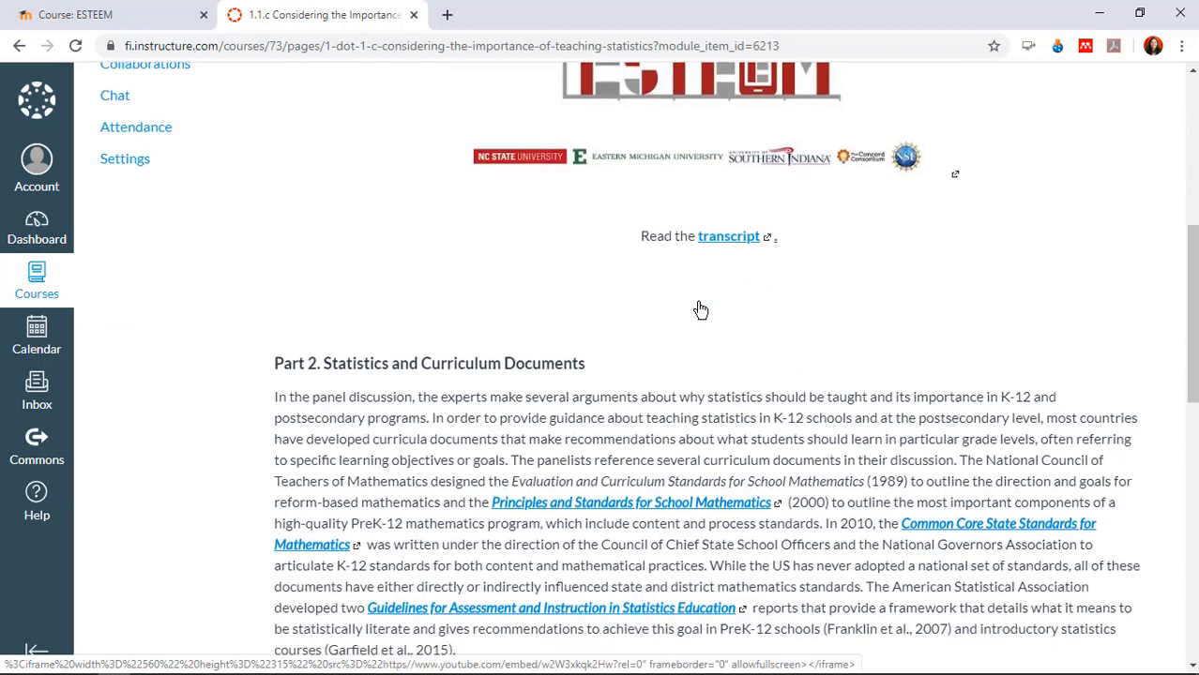
{"action": "scroll", "coordinate": [699, 308], "scroll_direction": "up", "scroll_amount": 10}
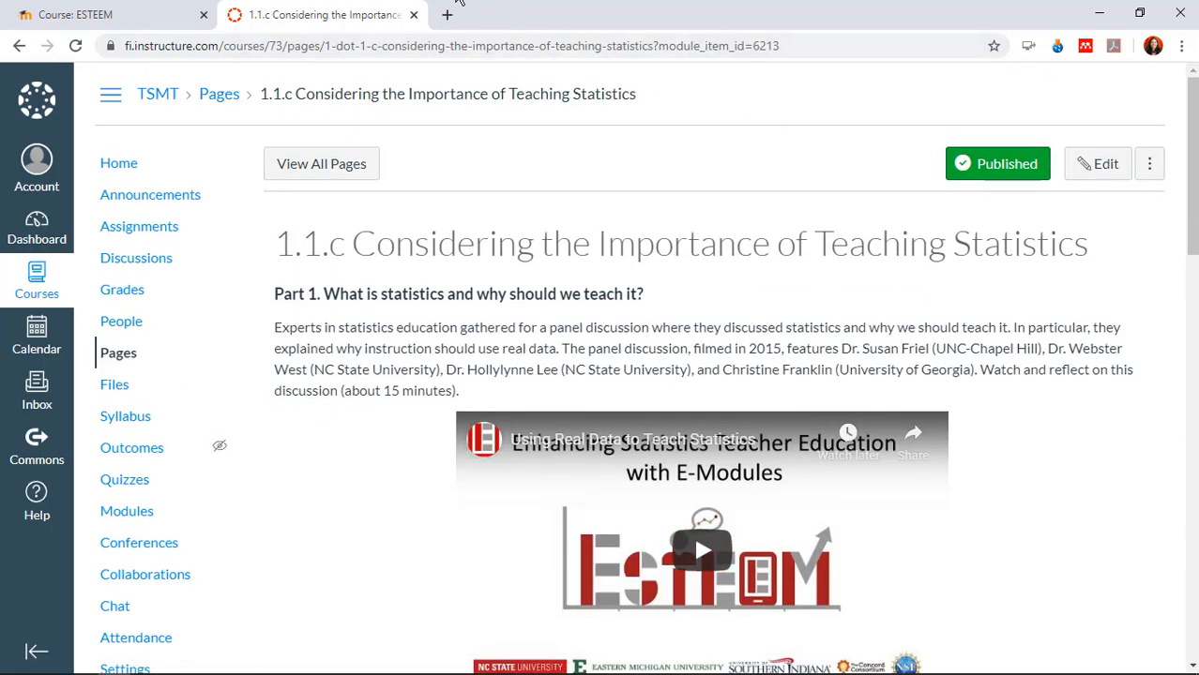
Step: Return to the ESTEEM course page and view the module diagram and the LMS export files and guides
{"action": "left_click", "coordinate": [103, 11]}
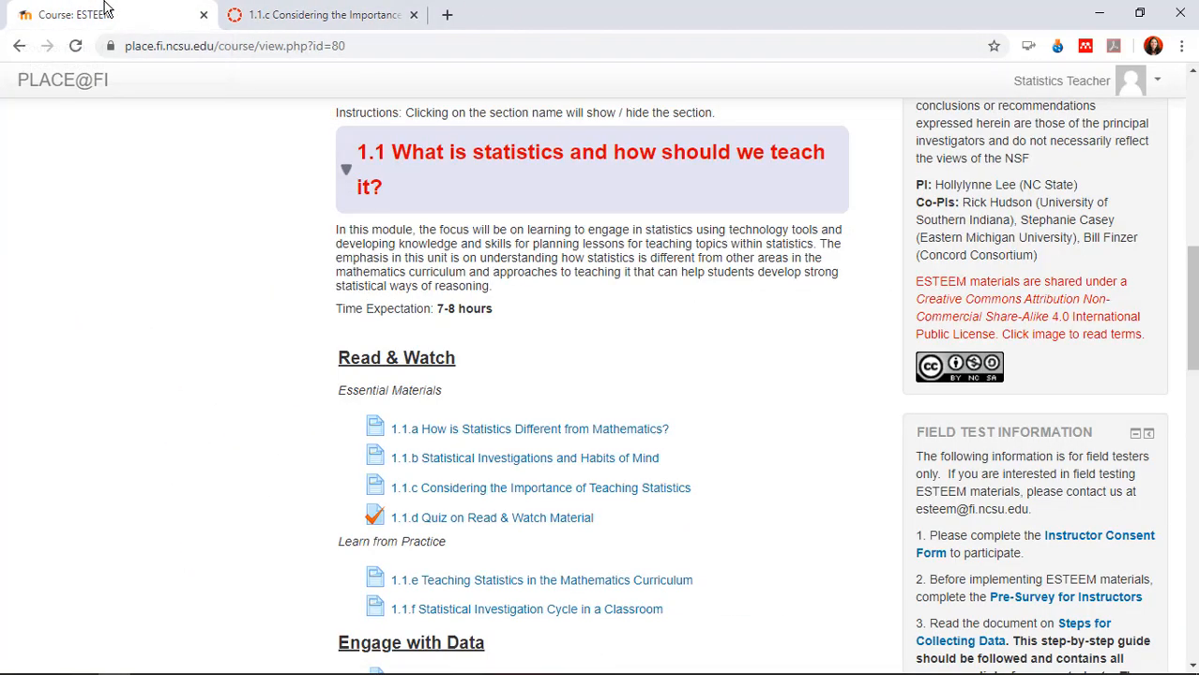
{"action": "scroll", "coordinate": [776, 430], "scroll_direction": "up", "scroll_amount": 4}
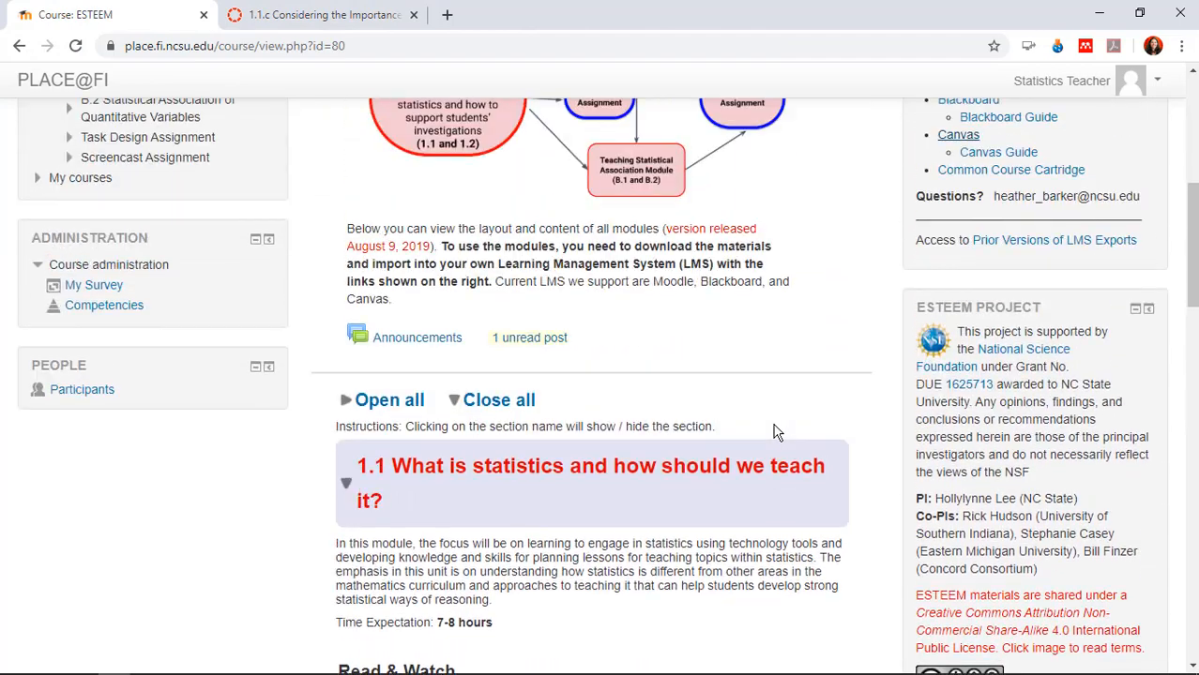
{"action": "scroll", "coordinate": [776, 432], "scroll_direction": "up", "scroll_amount": 2}
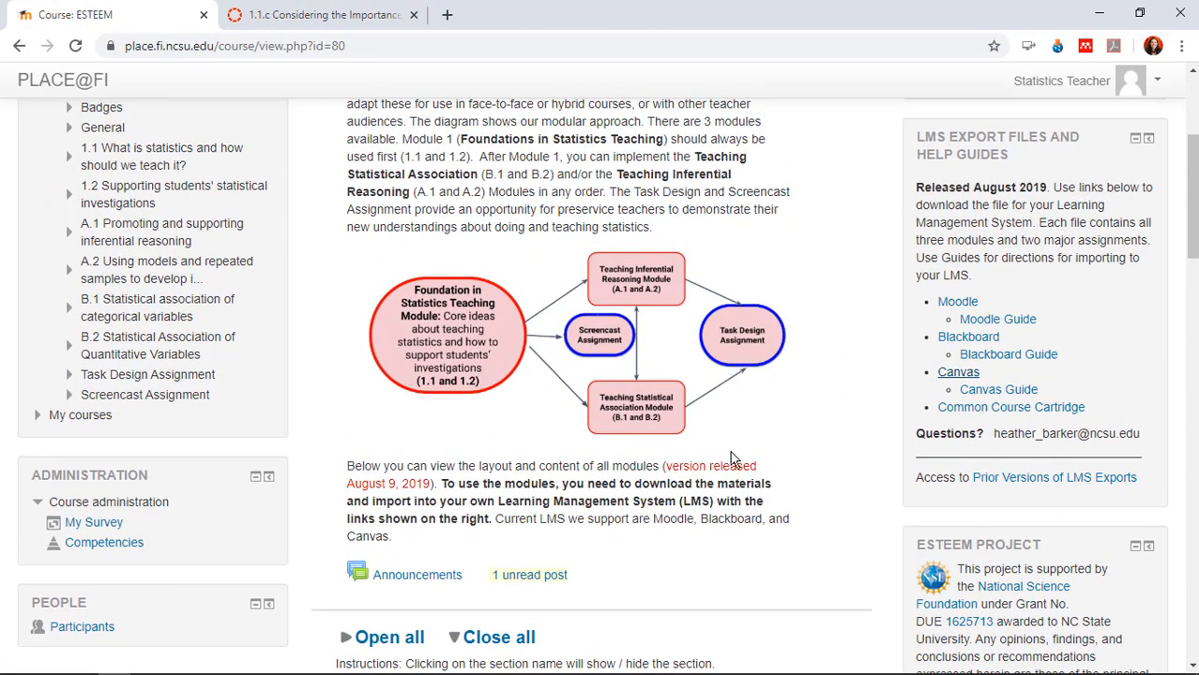
{"action": "scroll", "coordinate": [796, 489], "scroll_direction": "up", "scroll_amount": 1}
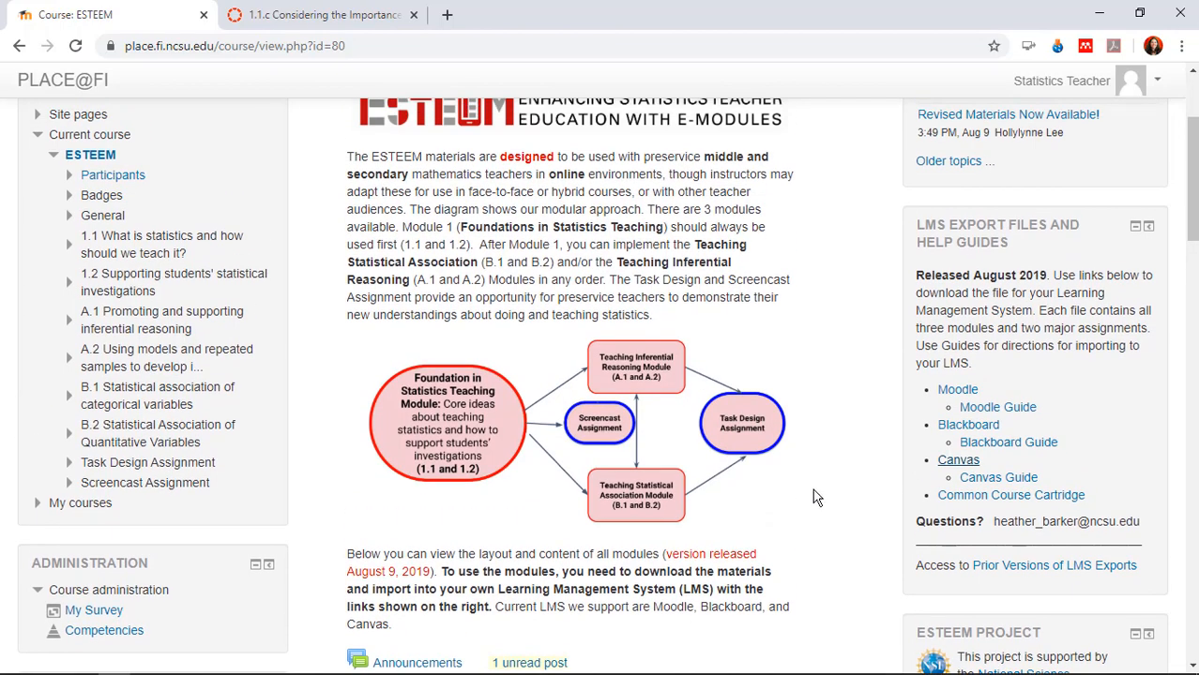
{"action": "scroll", "coordinate": [816, 481], "scroll_direction": "up", "scroll_amount": 1}
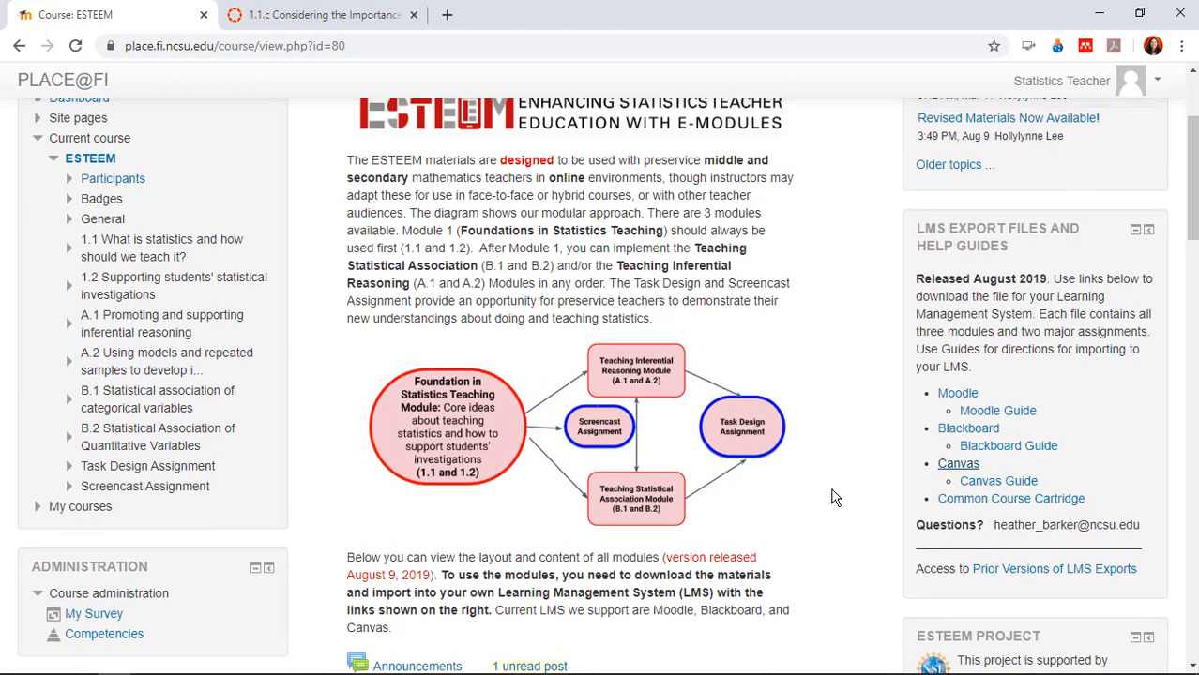